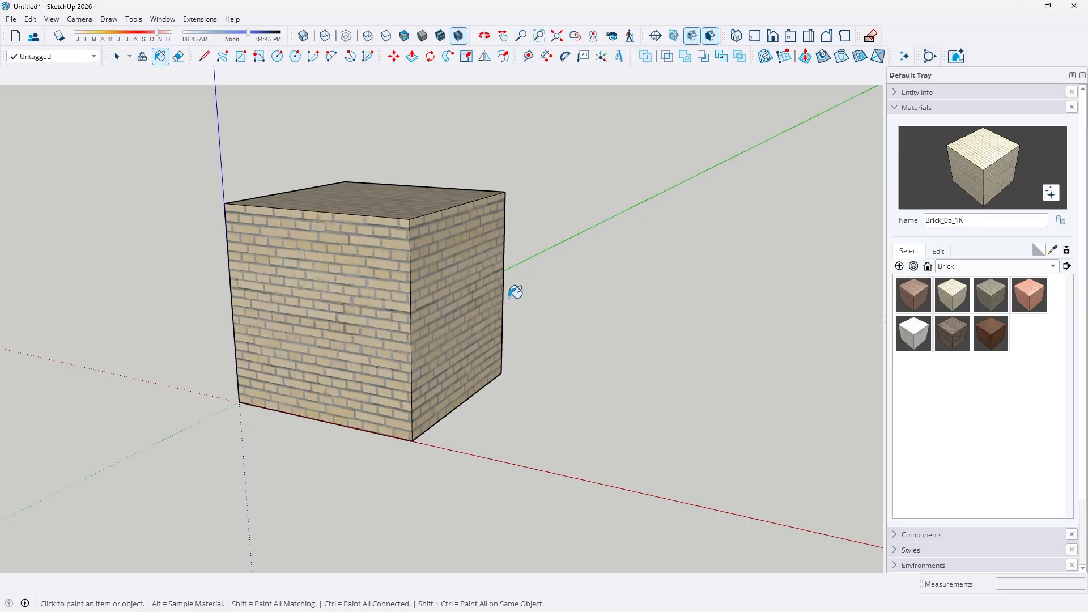
Open the Brick_05_1K material for editing
middle_drag(527, 323, 559, 350)
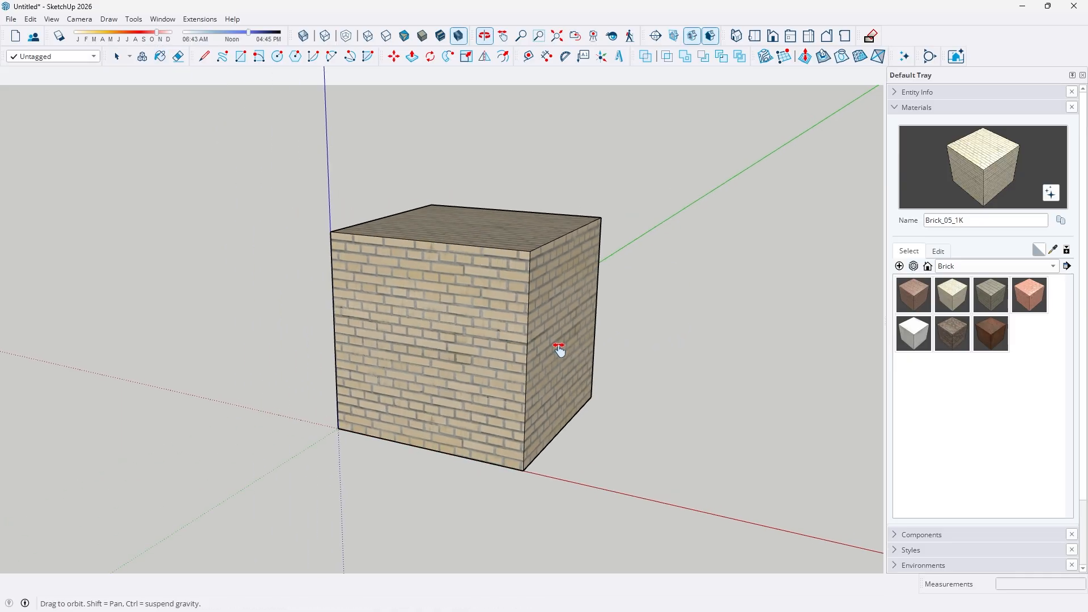
scroll(457, 348, up, 2)
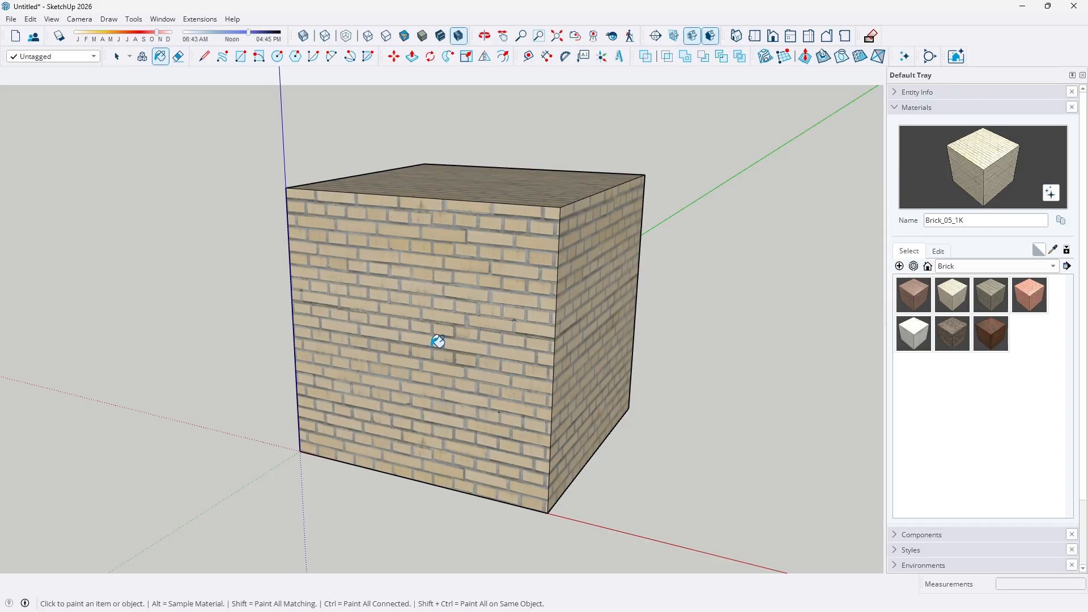
click(892, 108)
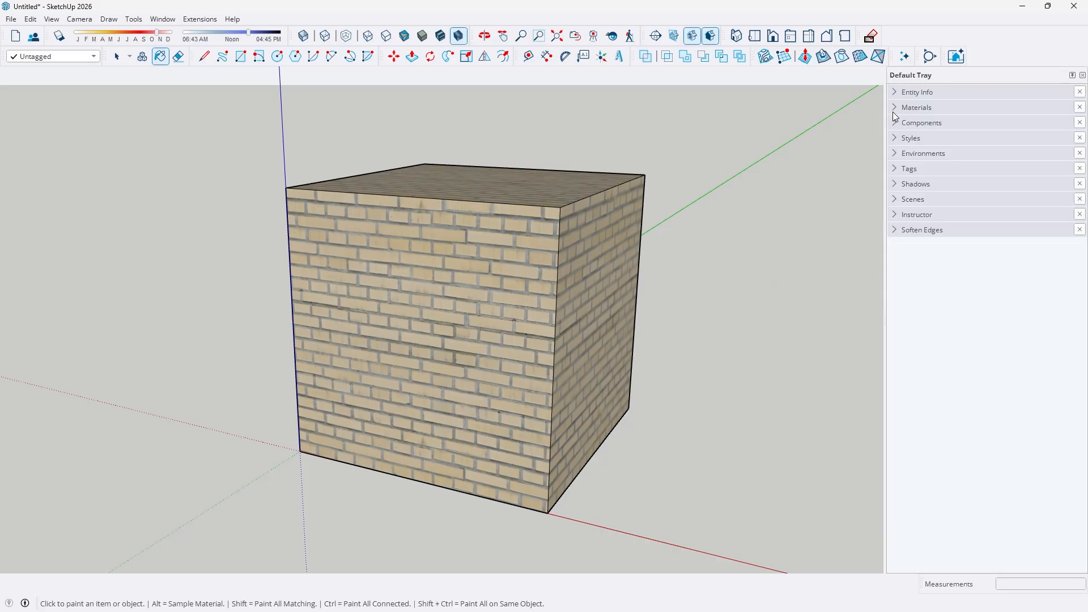
click(893, 107)
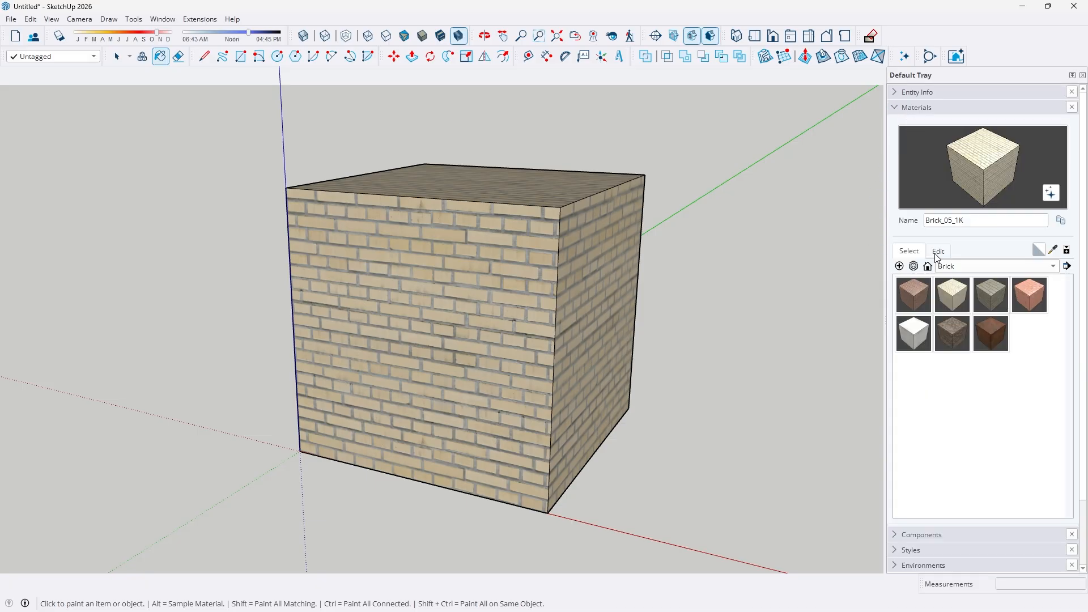
click(938, 251)
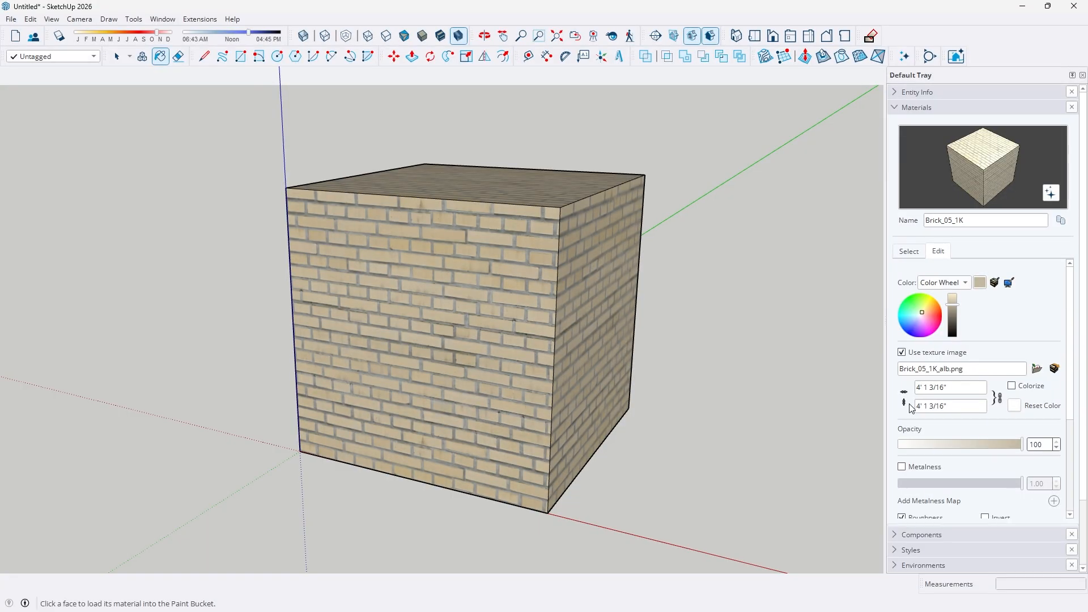
Set the brick texture's width to 2' with its proportions locked
click(971, 390)
text(2')
key(Return)
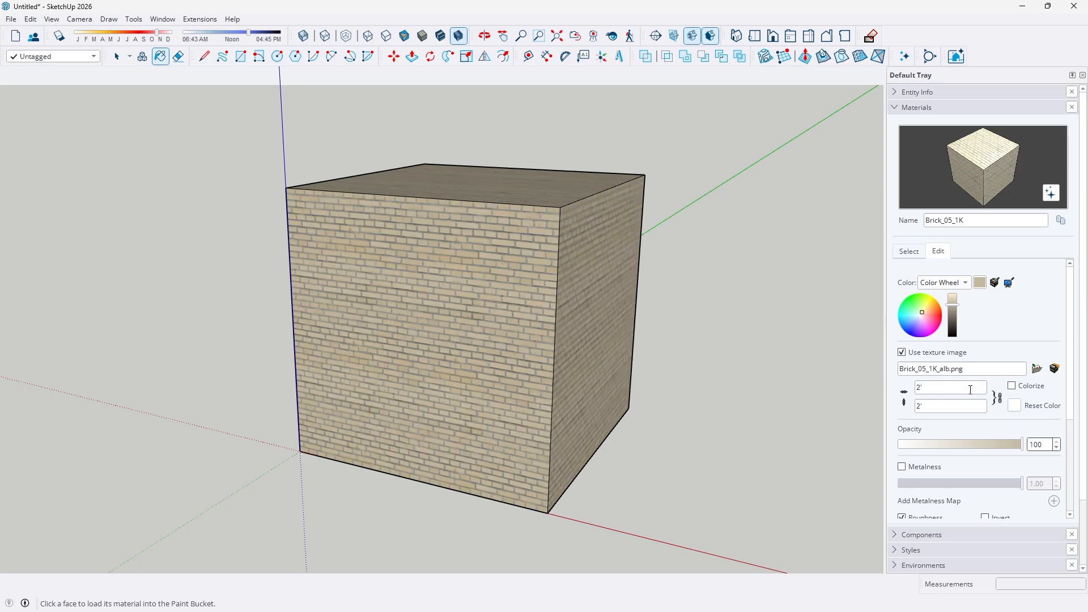
Enlarge the brick texture to a width of 10' with its proportions locked
key(o)
mouse_move(539, 287)
mouse_down()
mouse_move(374, 274)
mouse_move(721, 271)
mouse_move(316, 275)
mouse_up()
key(b)
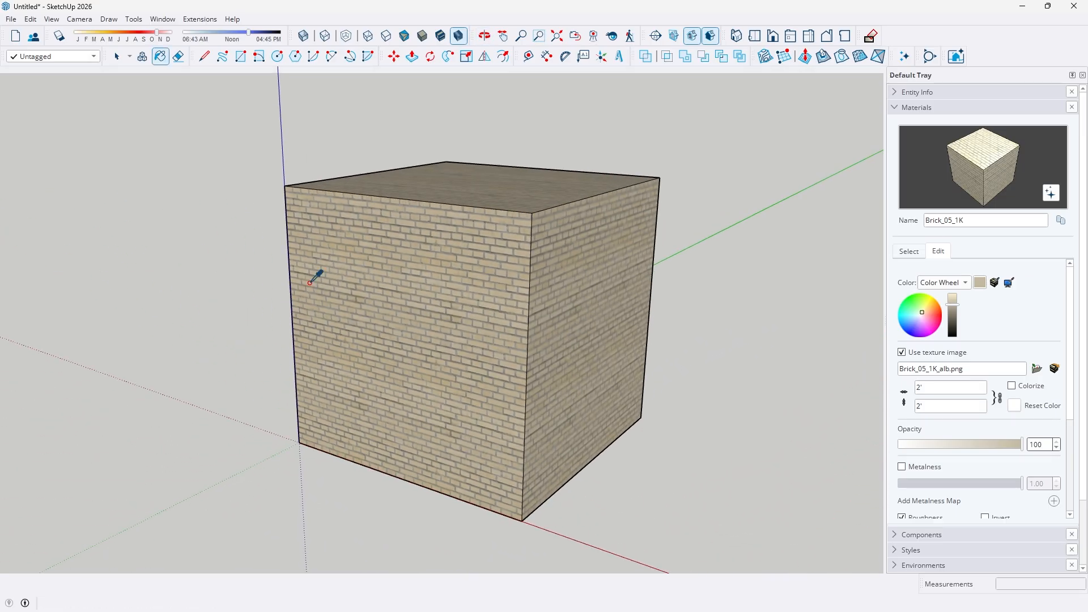
click(928, 390)
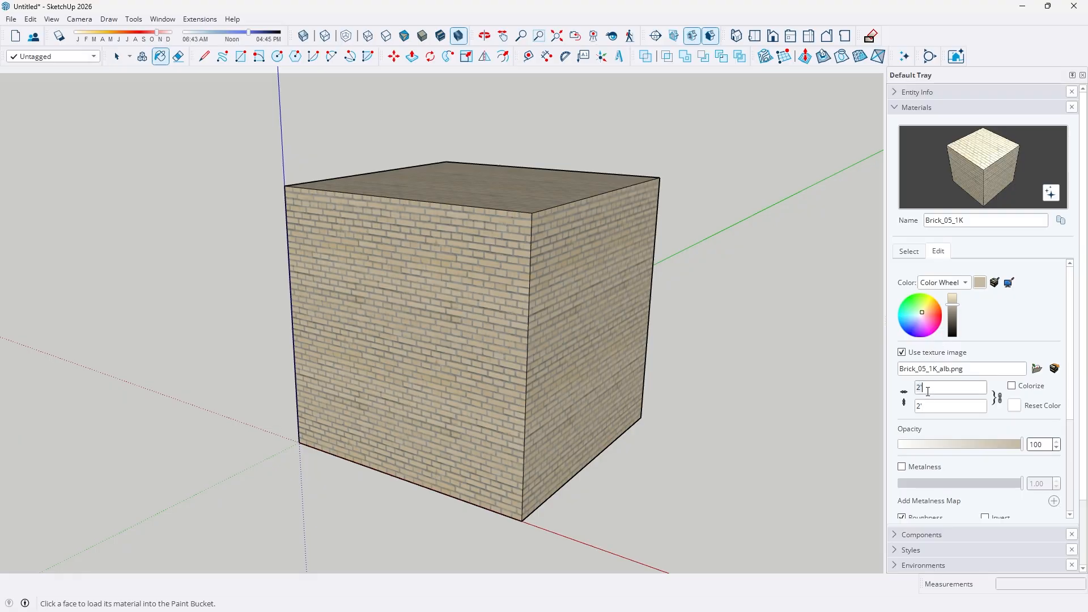
text(10)
key(Return)
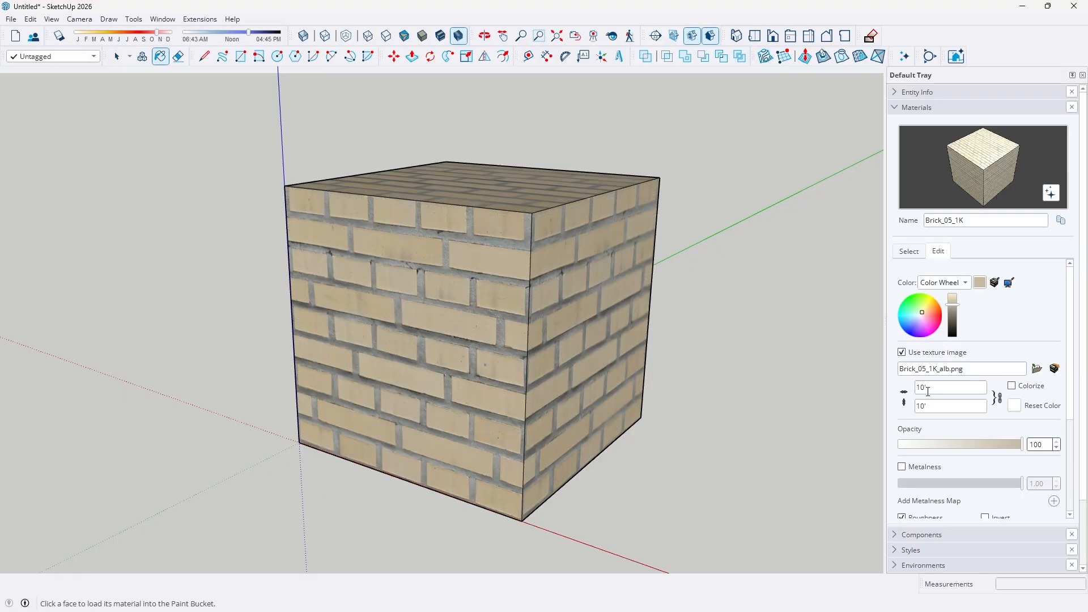
Reset the brick texture to its original size
scroll(545, 302, down, 3)
mouse_move(515, 402)
middle_down()
mouse_move(514, 318)
mouse_move(514, 384)
middle_up()
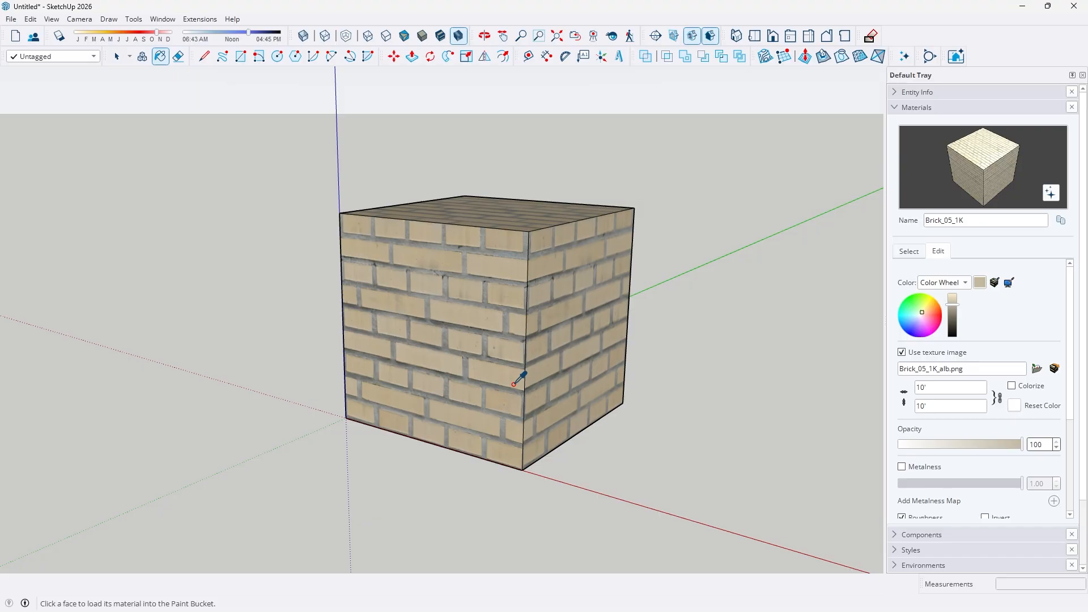
shift+middle_drag(533, 333, 451, 306)
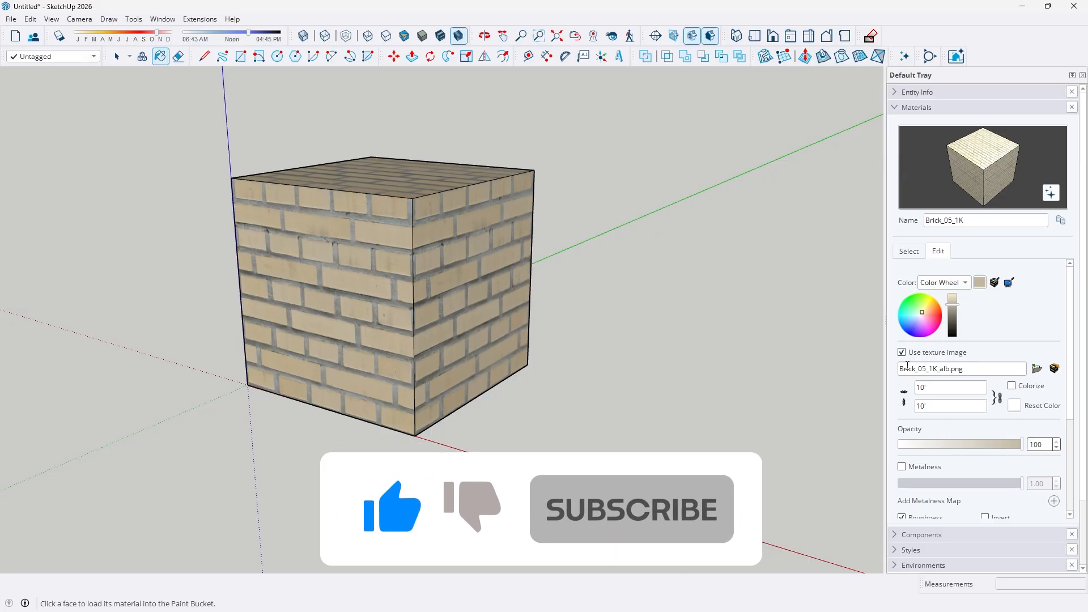
click(905, 395)
mouse_move(408, 310)
middle_down()
mouse_move(516, 347)
mouse_move(526, 325)
middle_up()
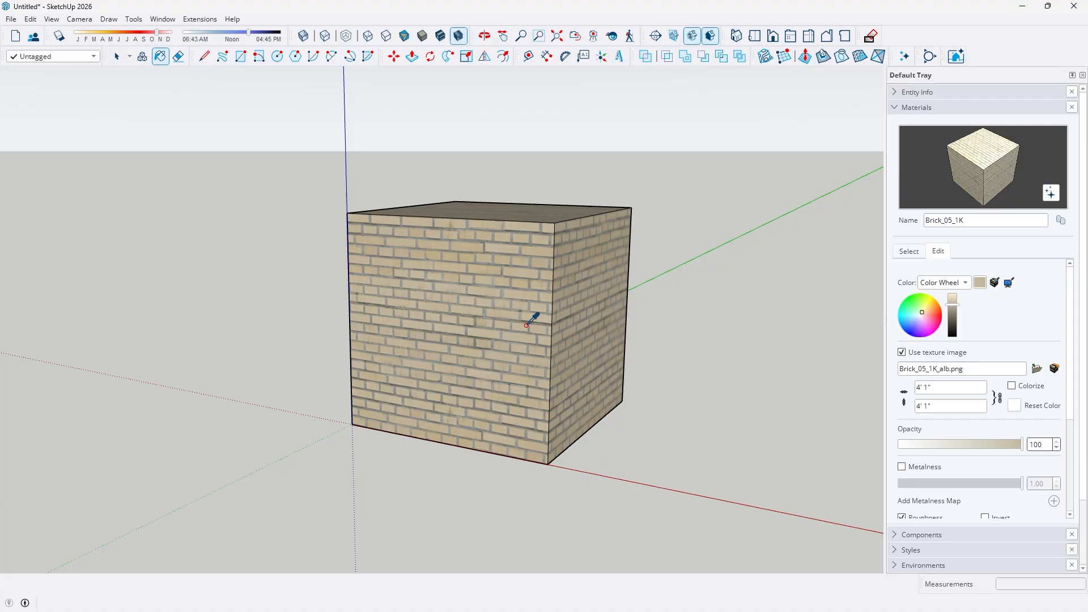
Try a brick texture width of 100' and restore the texture's original size
triple_click(936, 387)
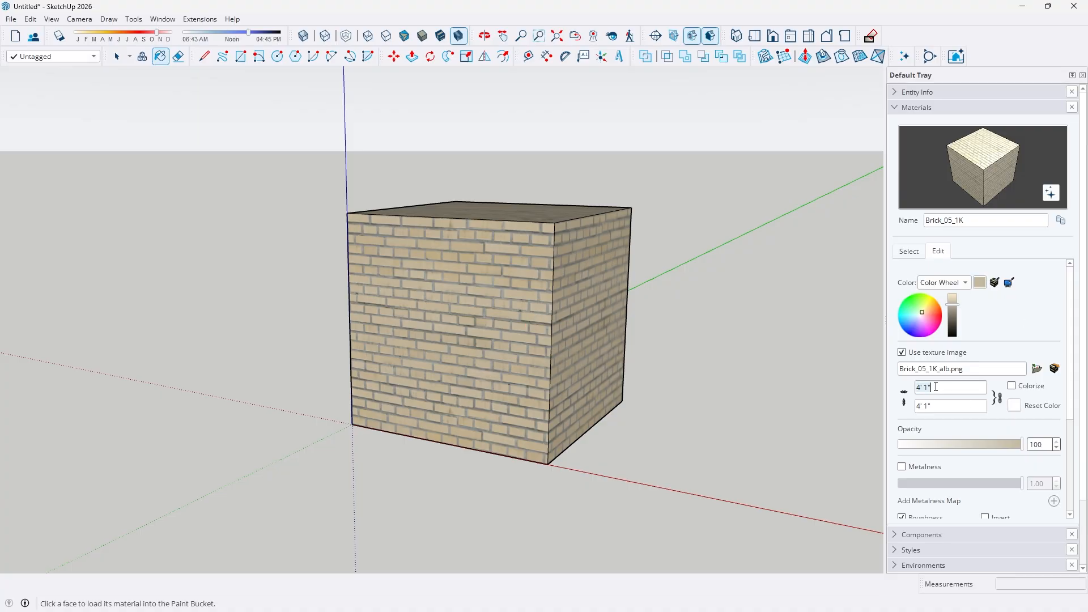
text(100')
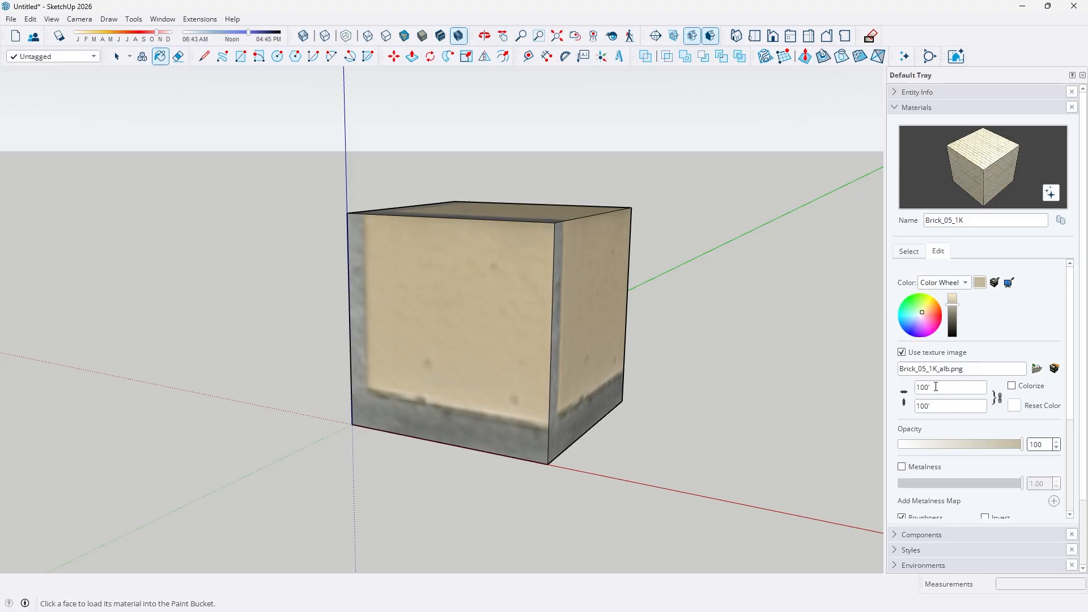
click(905, 397)
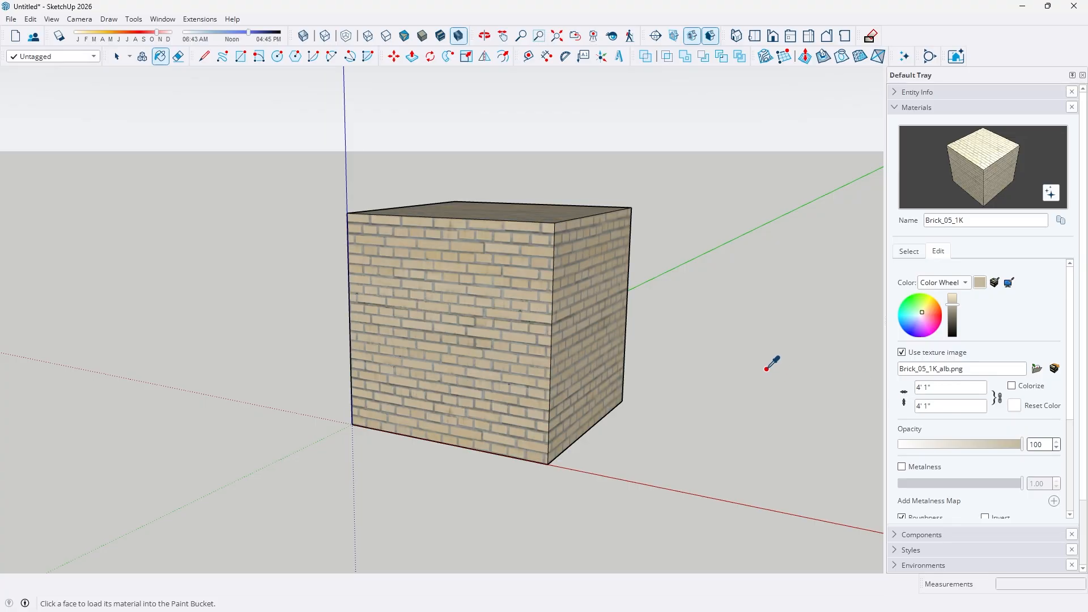
mouse_move(648, 300)
middle_down()
mouse_move(586, 321)
mouse_move(591, 309)
middle_up()
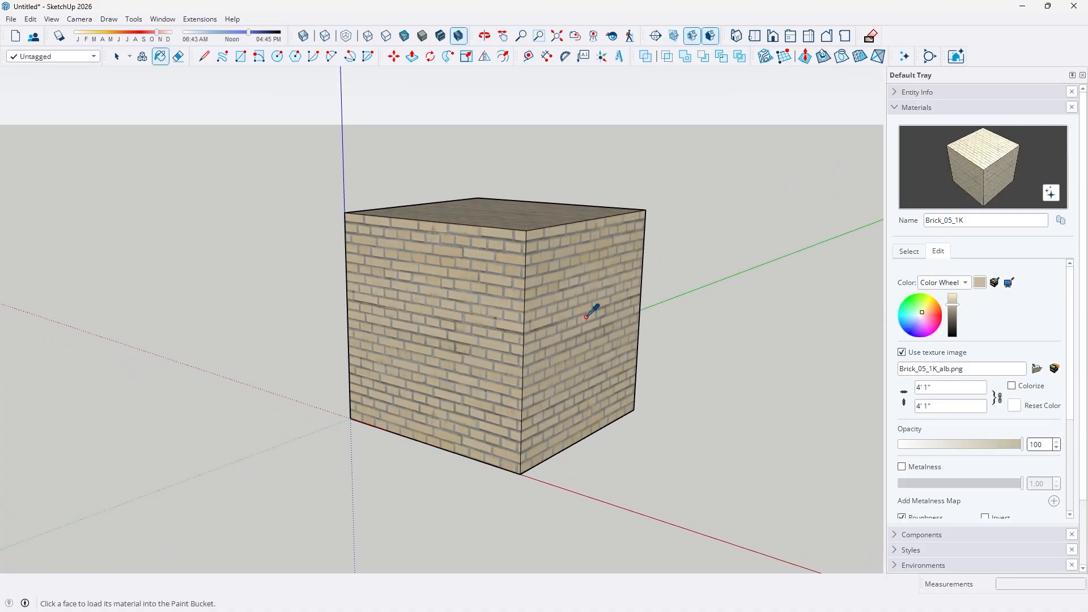
Set the brick texture to 10' wide and 5' high with its aspect ratio unlocked
click(945, 392)
text(10')
key(Return)
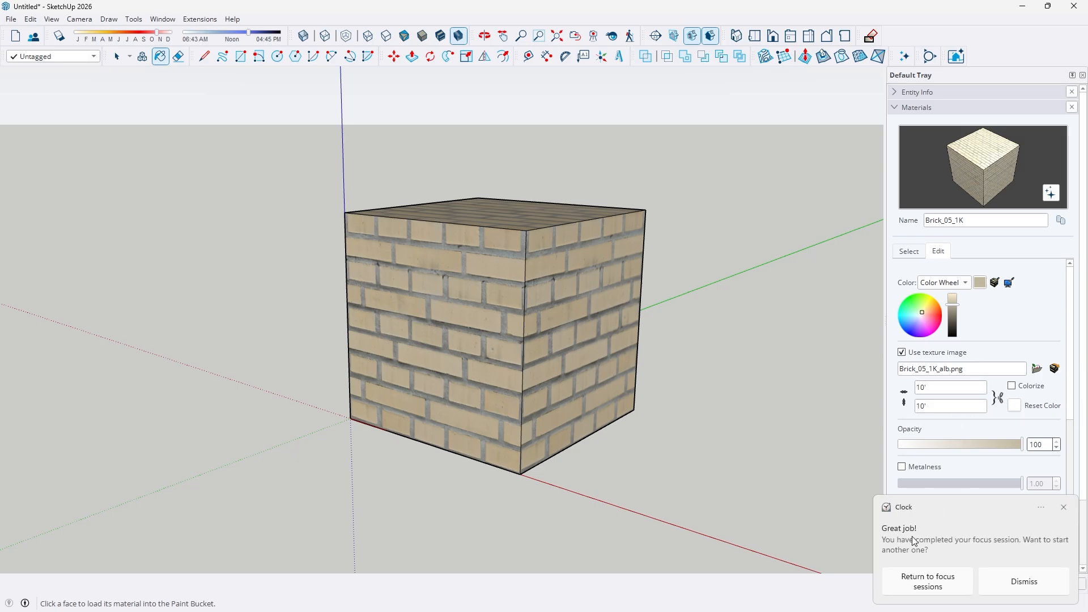
double_click(948, 412)
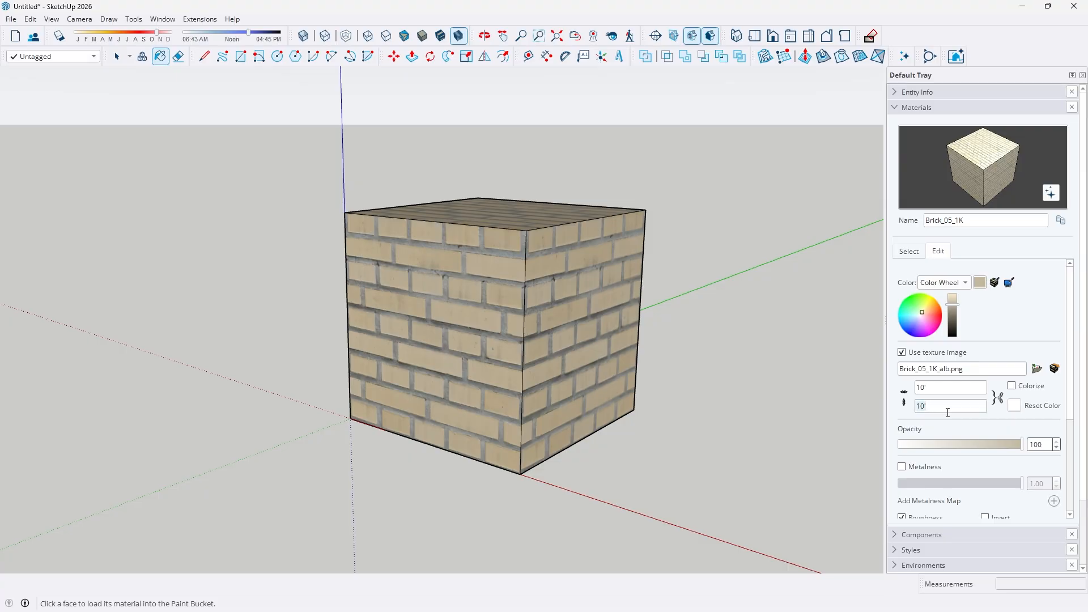
text(5)
key(Return)
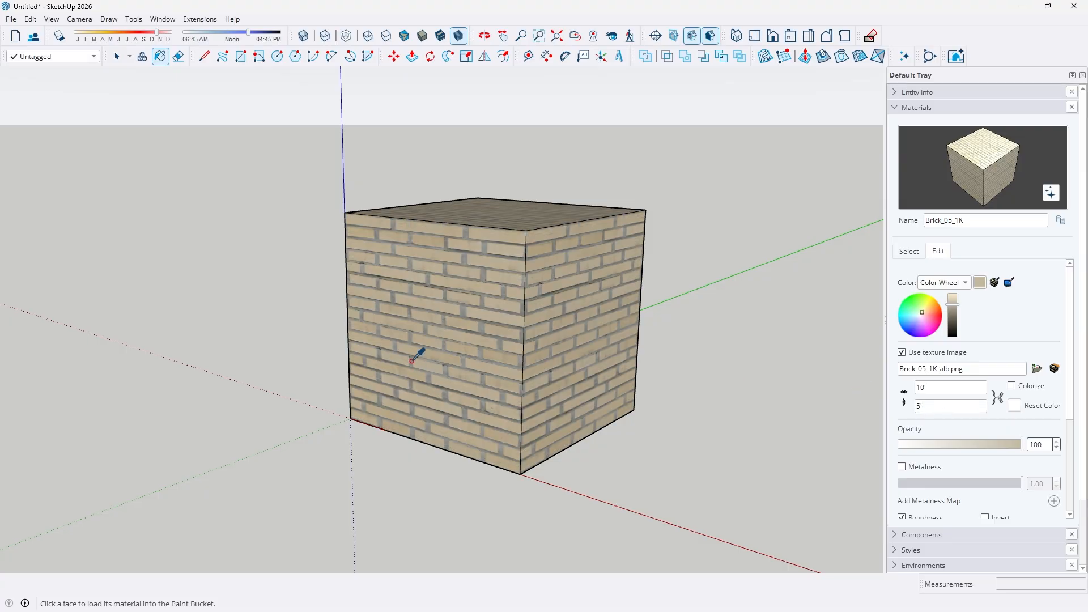
Set the brick texture's height to 2', keeping the width independent
middle_drag(414, 350, 469, 349)
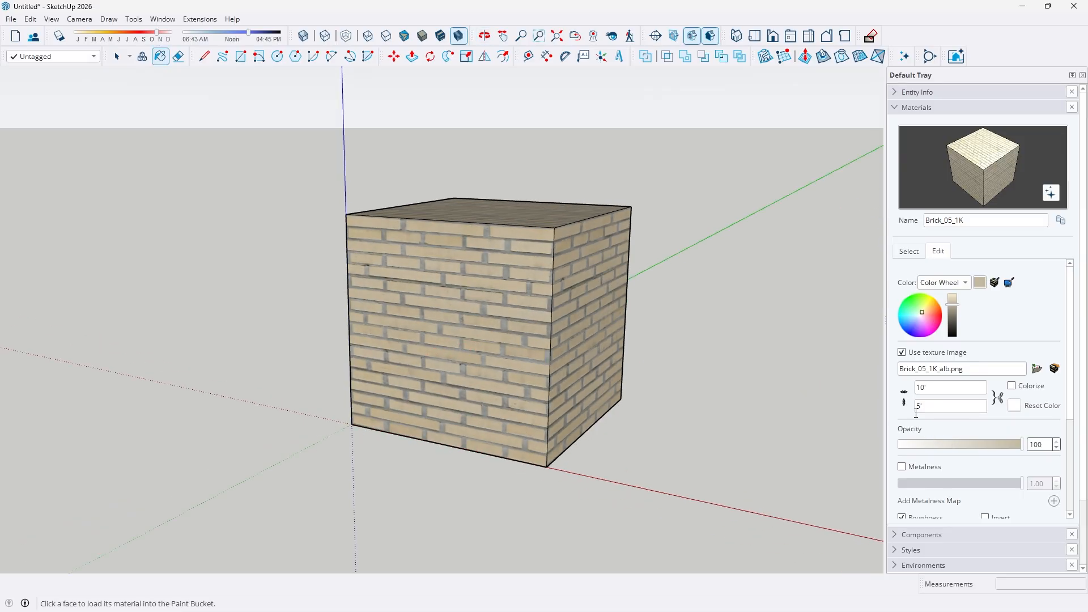
scroll(424, 308, up, 3)
middle_drag(419, 315, 554, 333)
scroll(533, 351, down, 2)
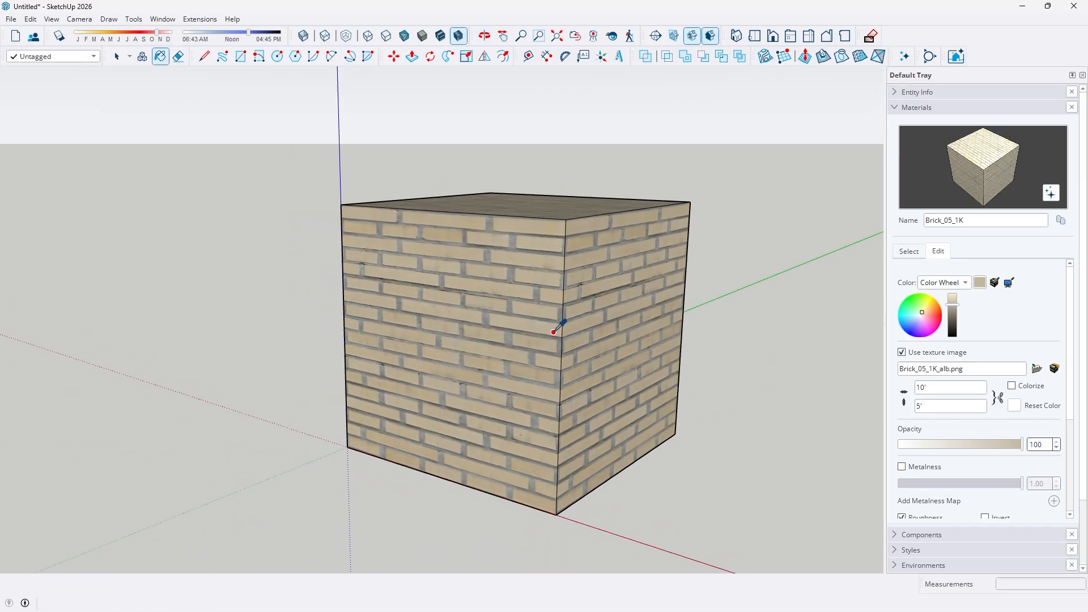
click(955, 411)
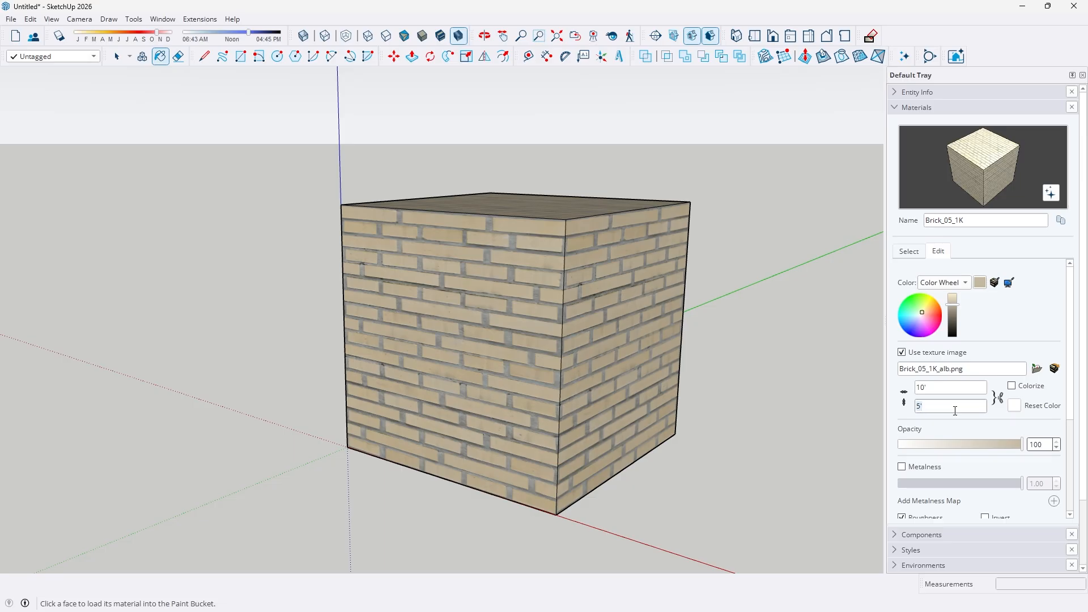
text(2)
key(Return)
scroll(399, 336, up, 2)
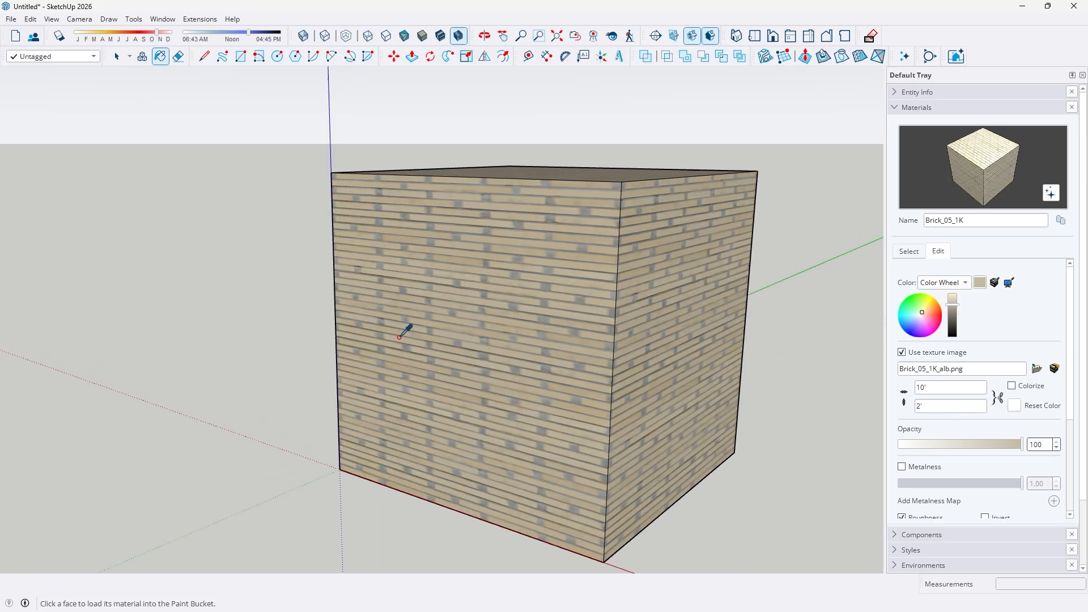
middle_drag(399, 337, 510, 139)
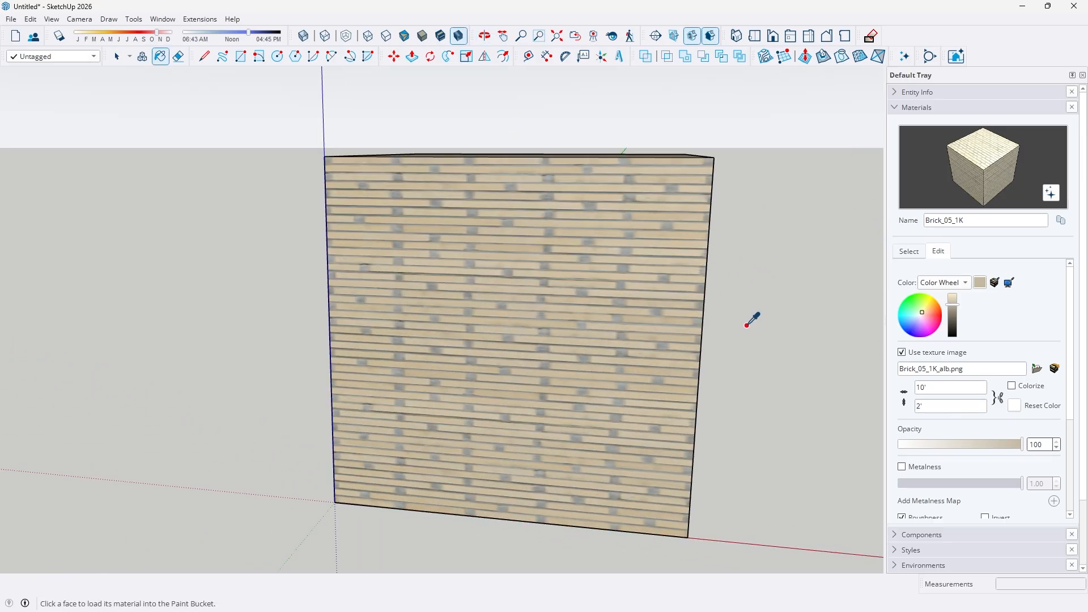
Set the brick texture's height to 8'
click(935, 406)
key(BackSpace)
text(8)
key(Return)
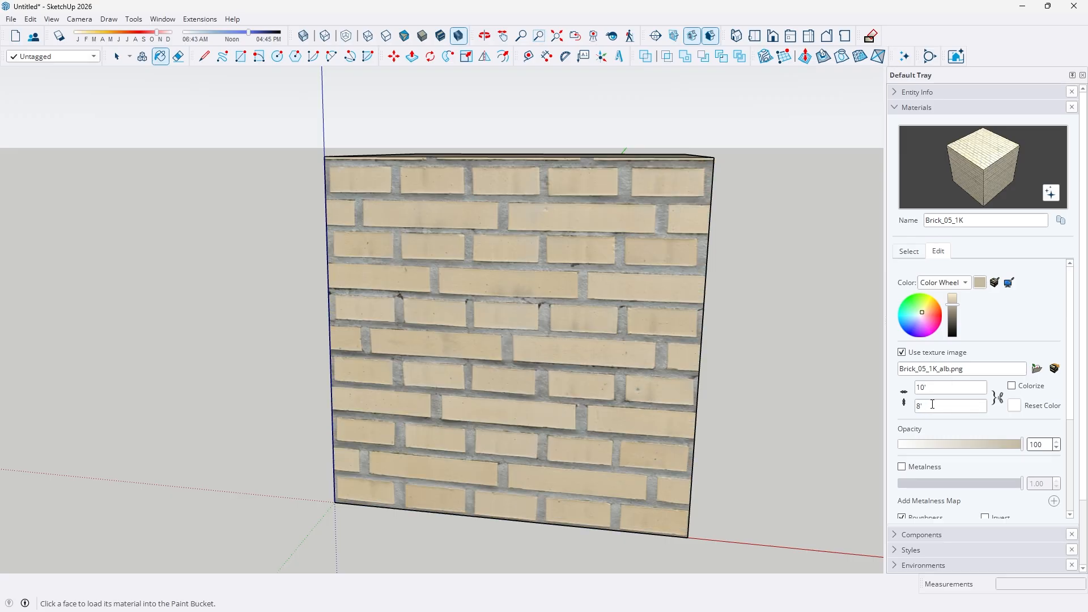
Set the brick texture's height to 1'
key(BackSpace)
text(1)
key(Return)
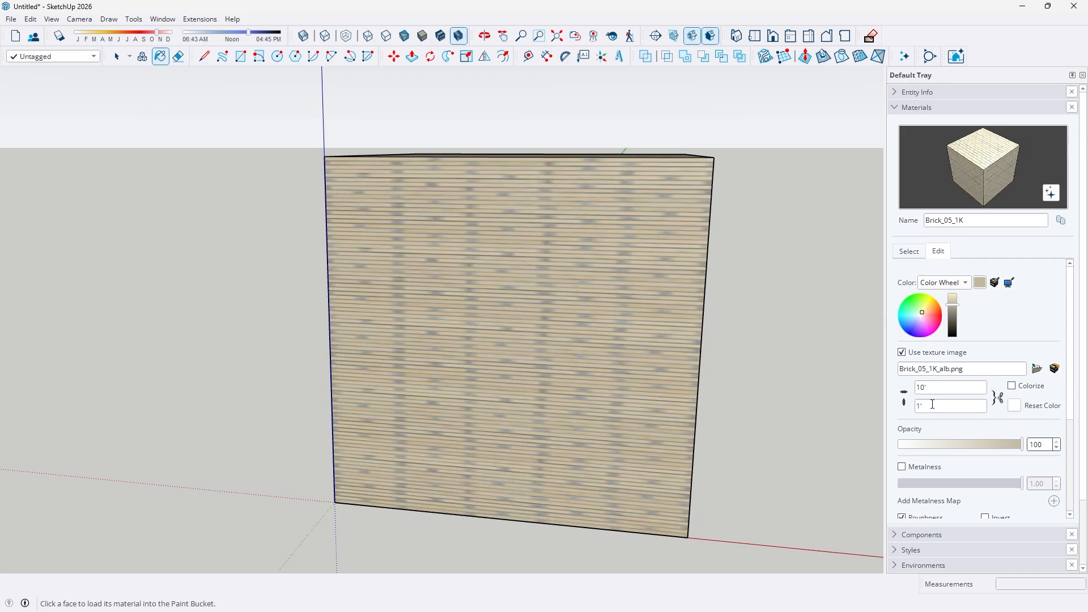
Reset the brick texture's width and height to the original size and collapse the material settings
key(space)
click(904, 397)
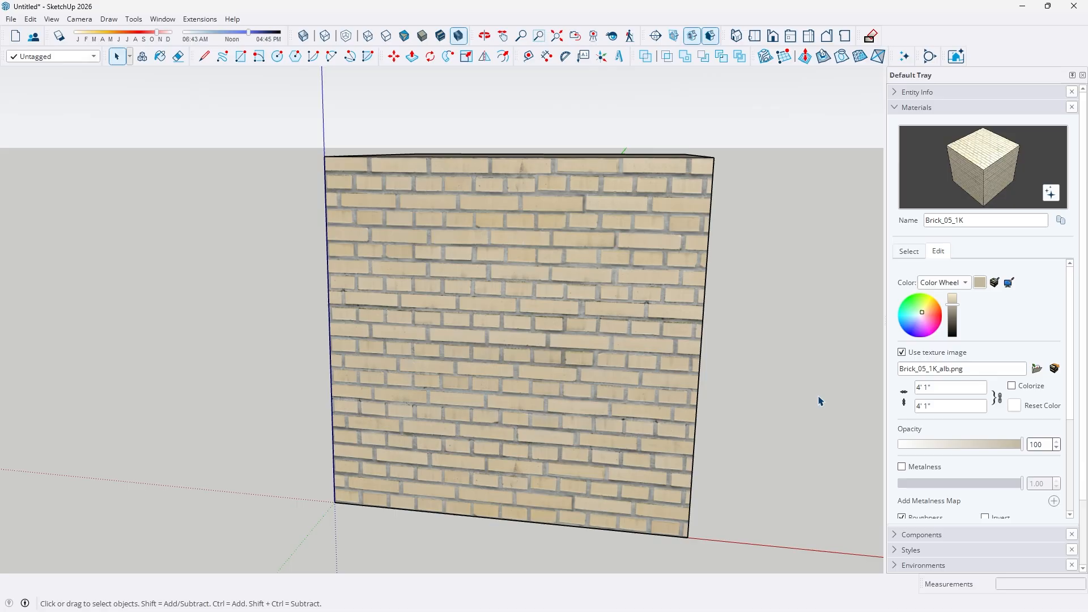
middle_drag(660, 291, 680, 303)
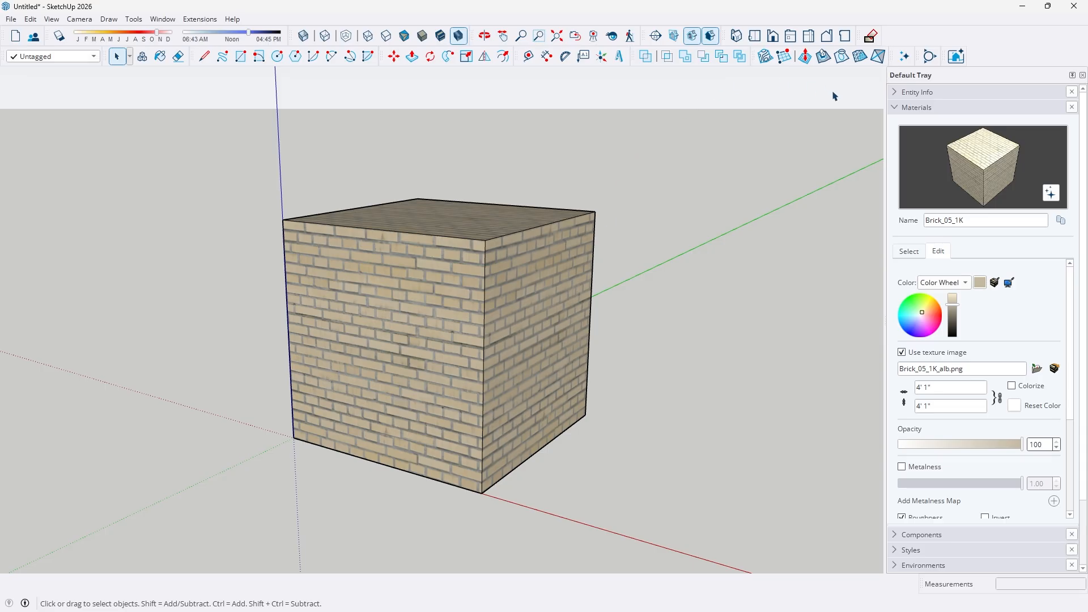
click(895, 108)
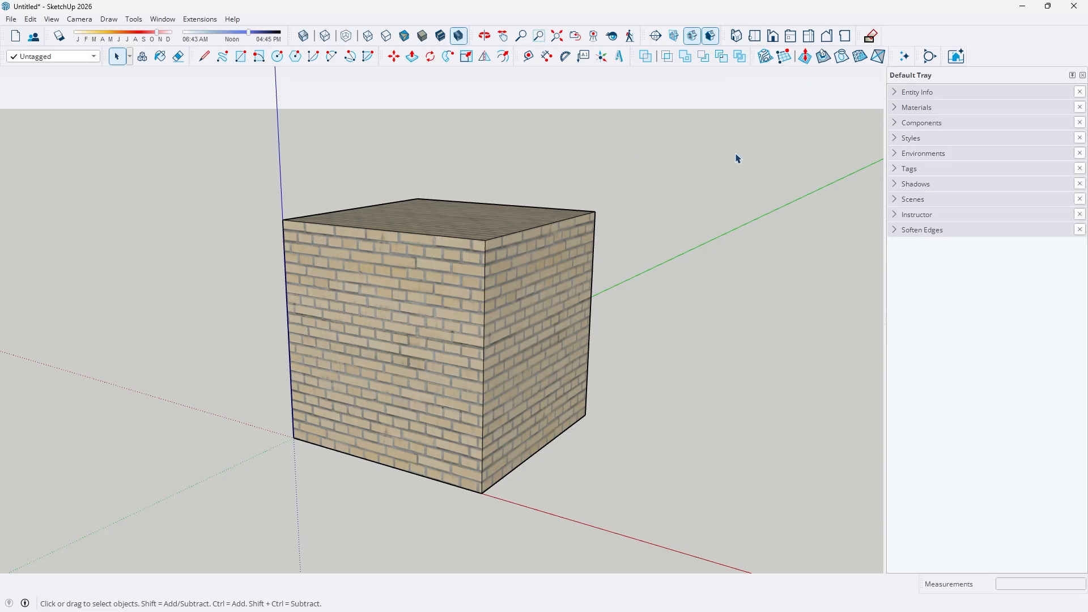
Select the cube's front brick face and start positioning its texture with the adjustment pins, viewing the face head-on
scroll(615, 258, up, 2)
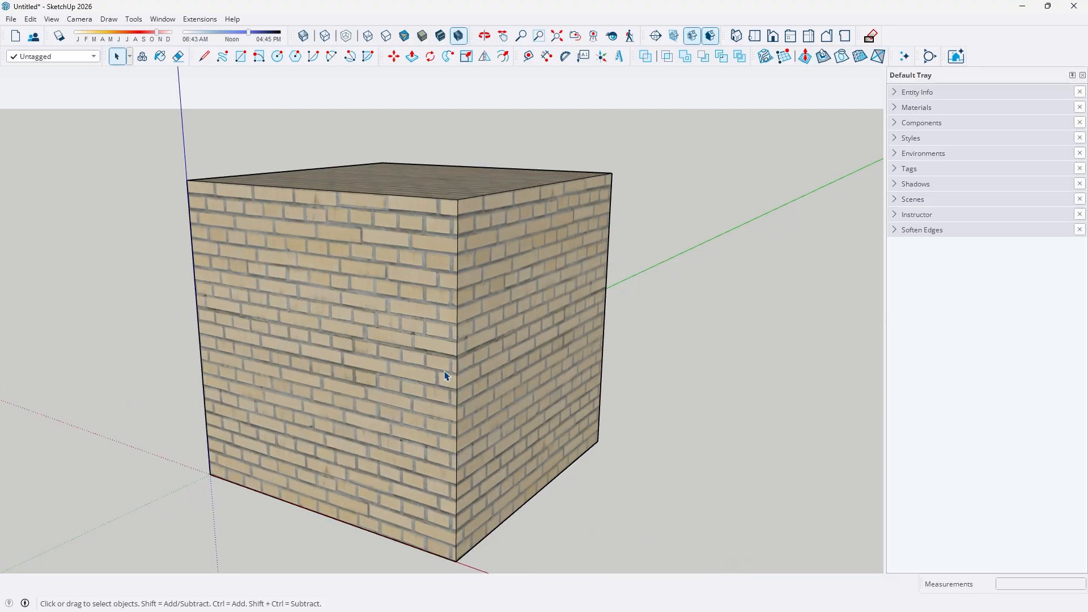
middle_drag(447, 376, 435, 338)
scroll(425, 357, down, 3)
middle_drag(419, 377, 510, 315)
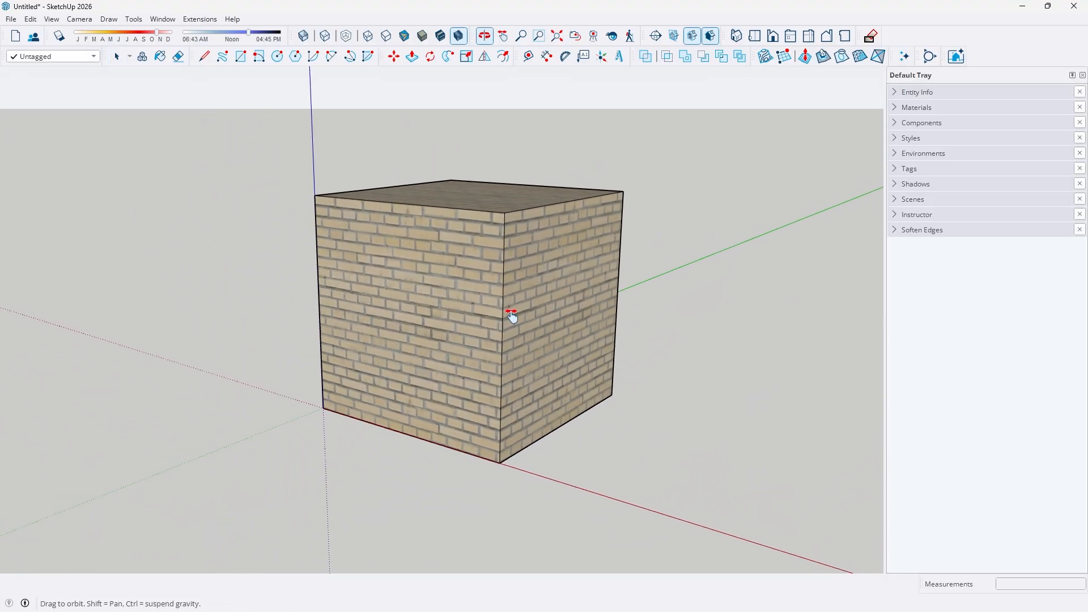
click(426, 321)
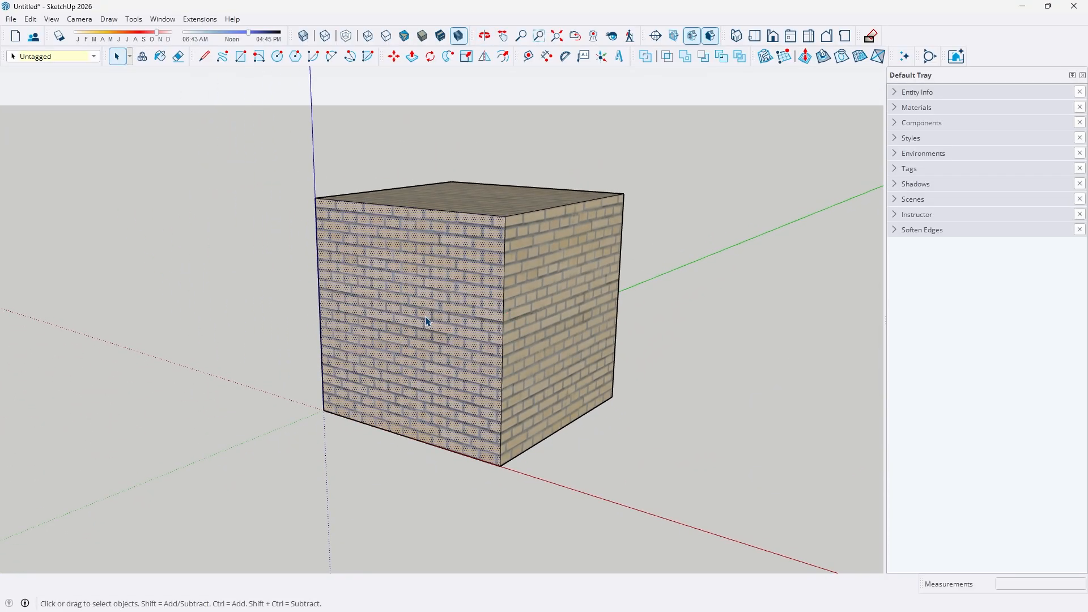
right_click(426, 322)
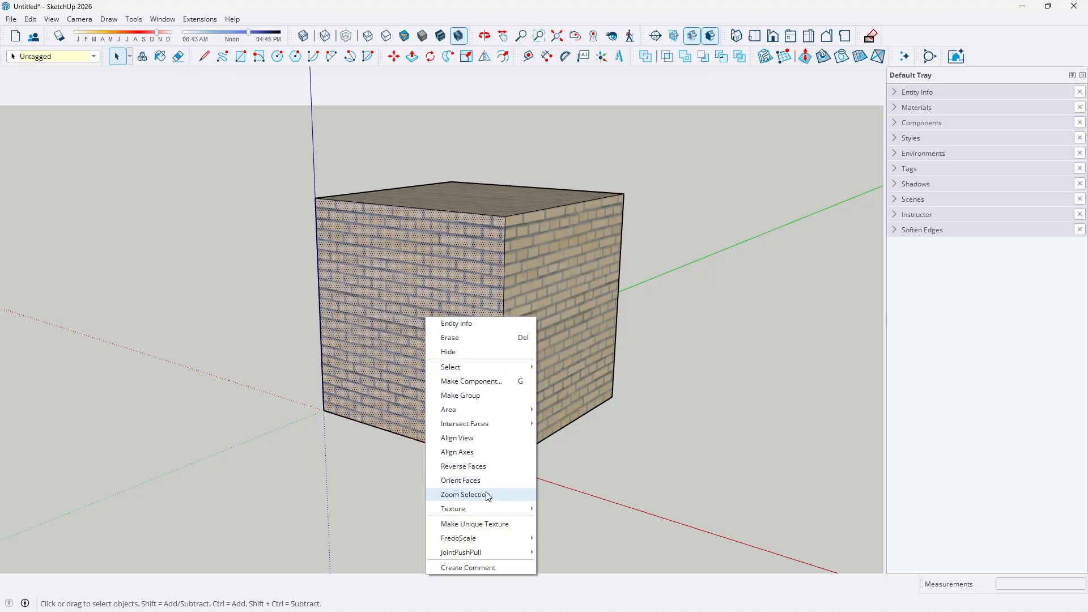
mouse_move(480, 510)
click(563, 513)
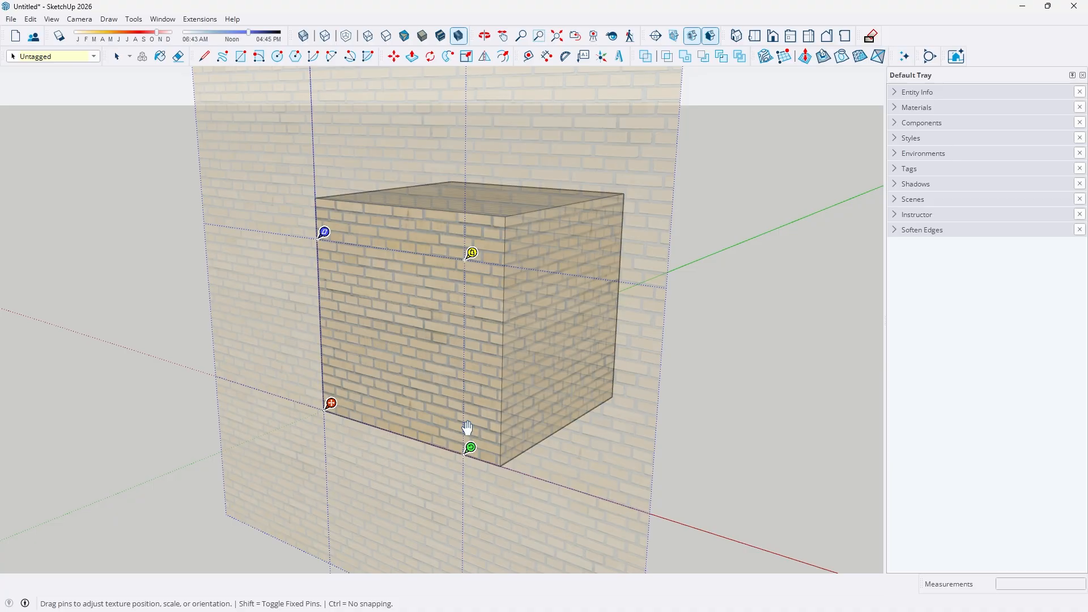
key(o)
drag(368, 359, 581, 361)
middle_drag(581, 362, 577, 364)
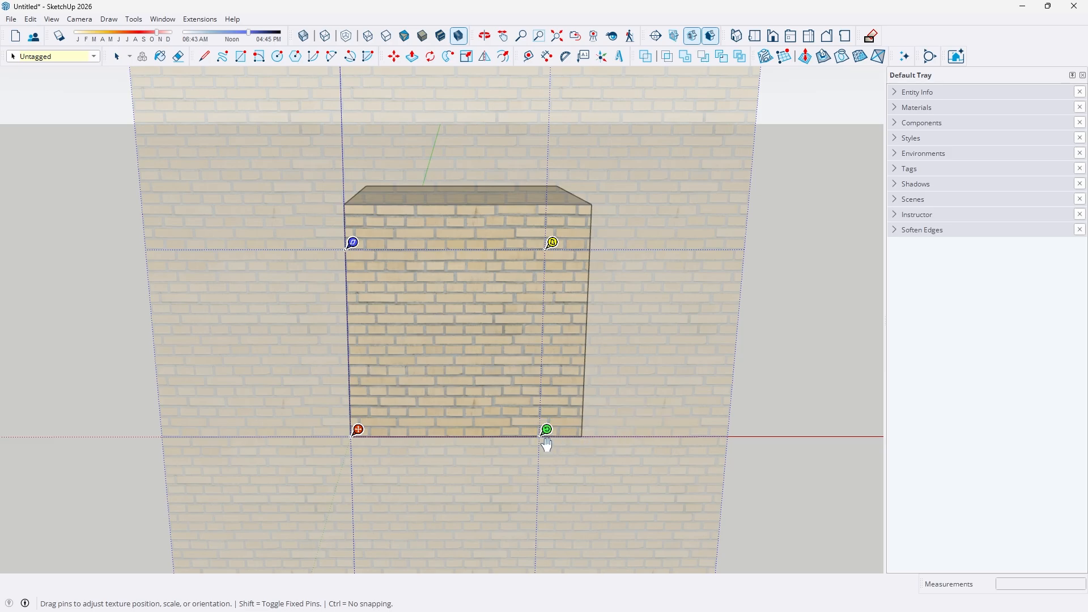
Enlarge the brick texture on the cube's front face with the green scale/rotate pin, keeping the courses horizontal, and apply it
drag(547, 431, 610, 432)
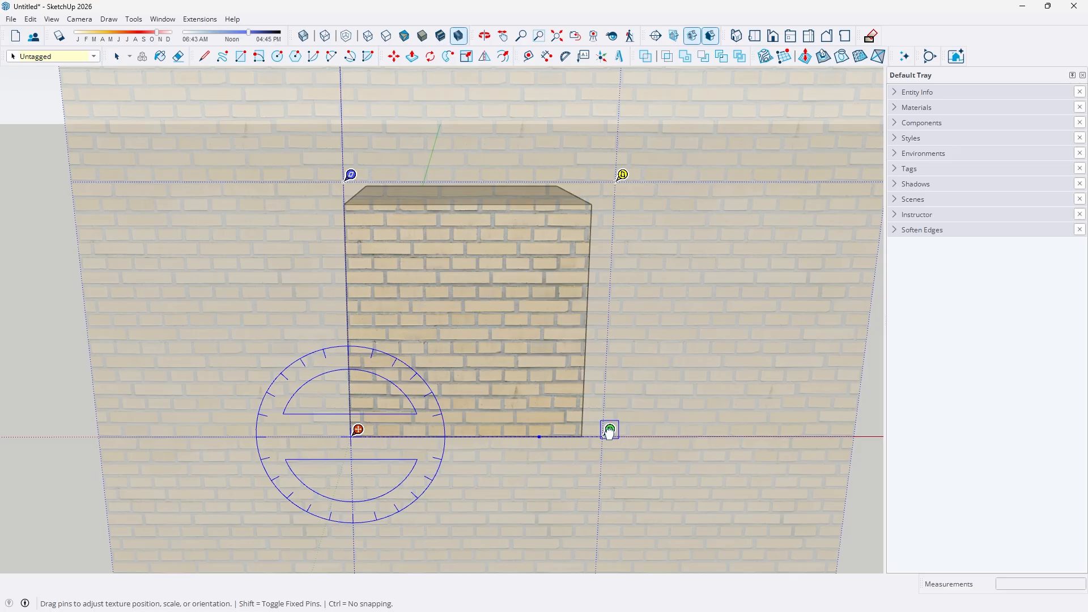
drag(609, 432, 687, 430)
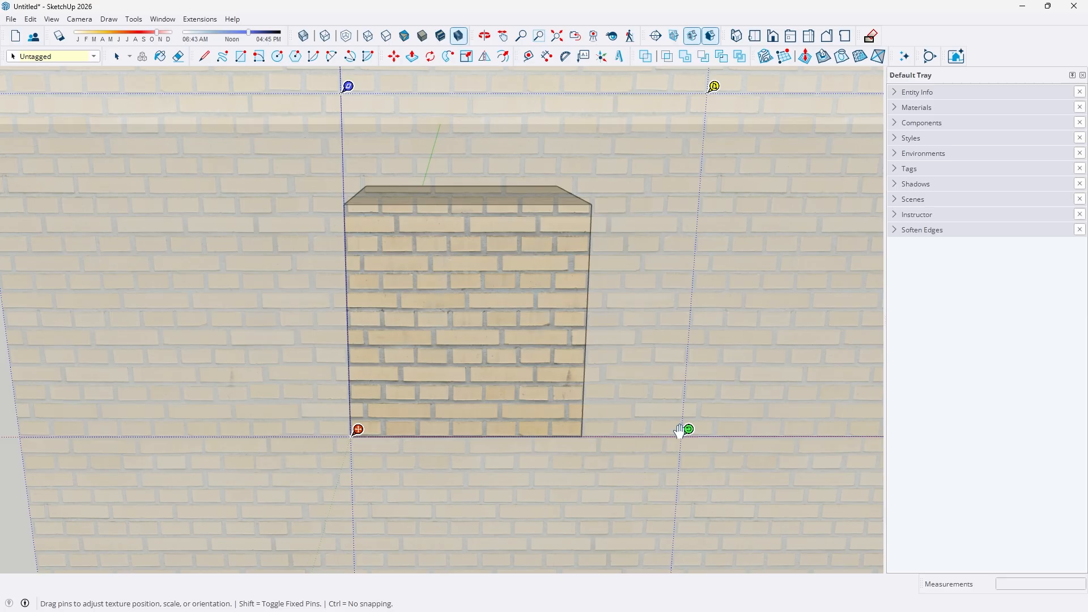
key(Return)
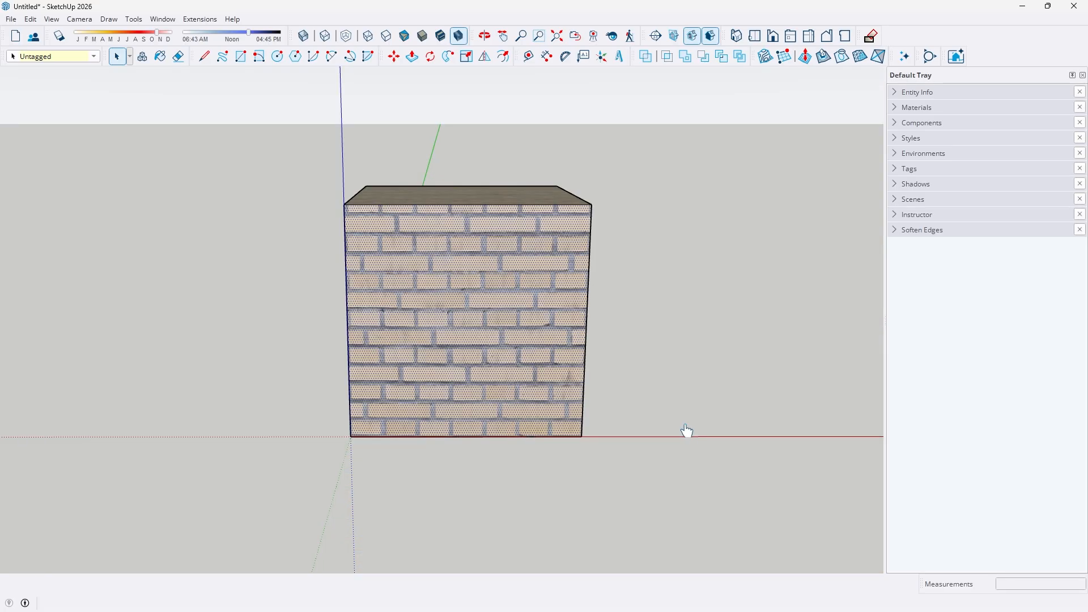
Sample the enlarged brick texture from the front face, paint it onto the adjacent side face, and clear the selection
mouse_move(583, 232)
middle_down()
mouse_move(563, 274)
mouse_move(503, 270)
mouse_move(554, 274)
mouse_move(490, 342)
mouse_move(500, 301)
mouse_move(476, 281)
middle_up()
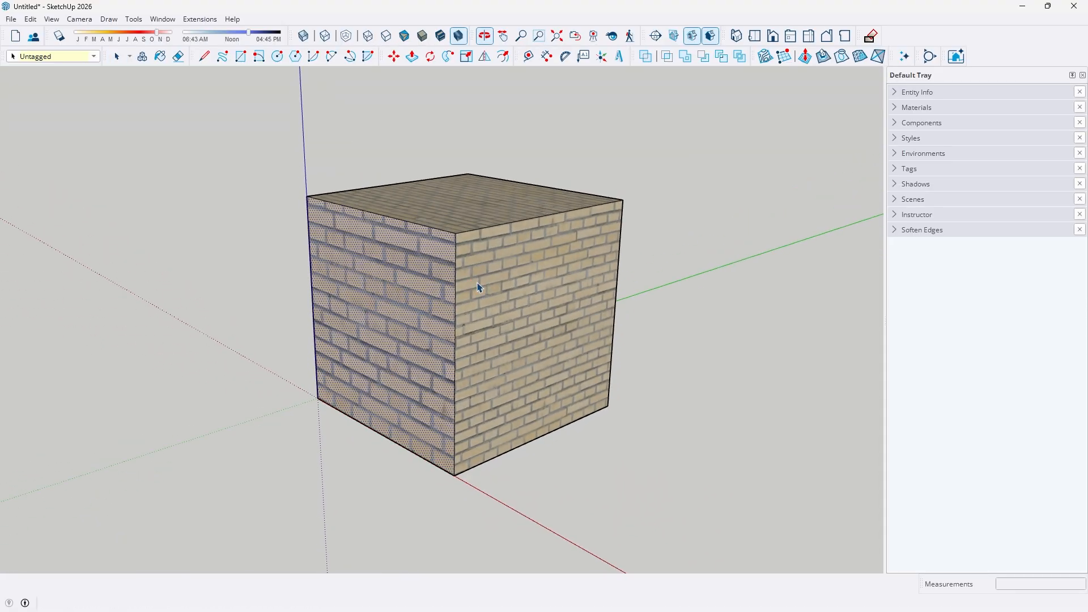
key(b)
key(alt)
click(516, 280)
key(space)
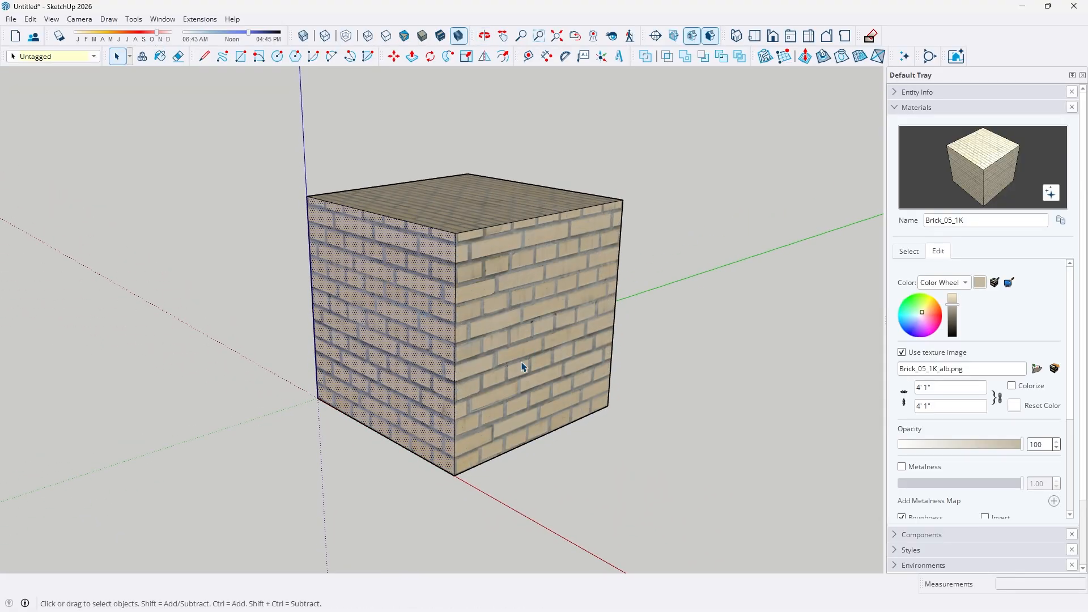
click(760, 375)
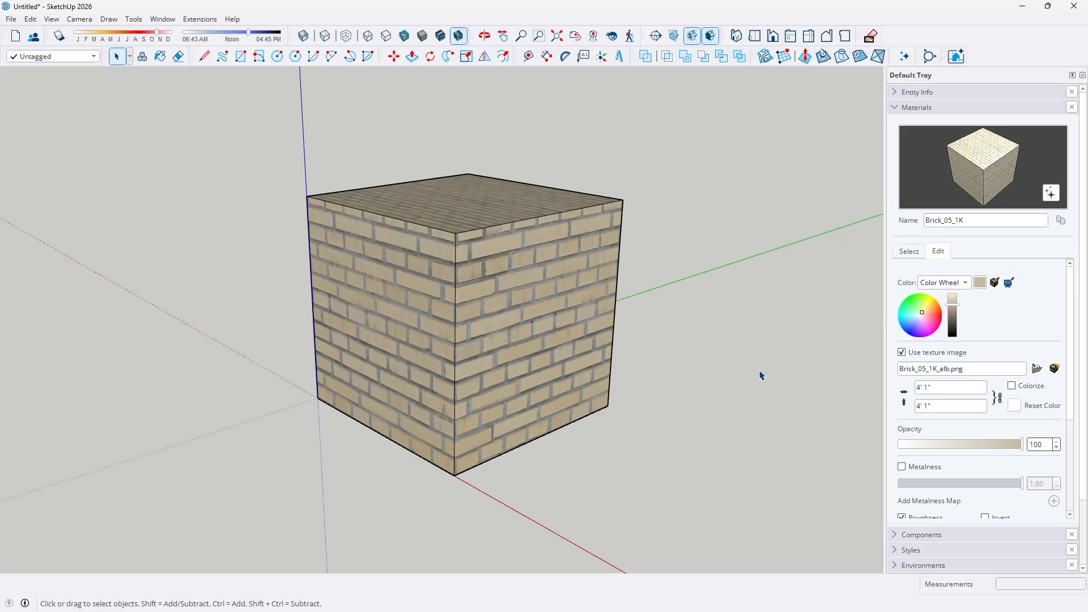
Set the brick material's texture width to 10' with proportions linked, and change it to 30 inches
triple_click(979, 390)
text(10')
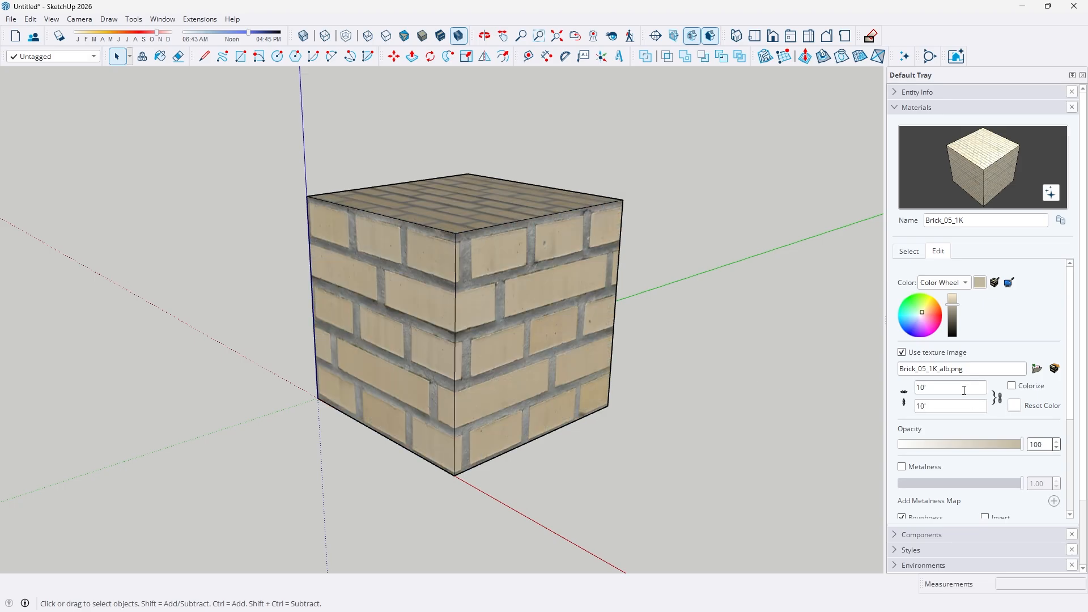
triple_click(964, 390)
text(30)
key(Return)
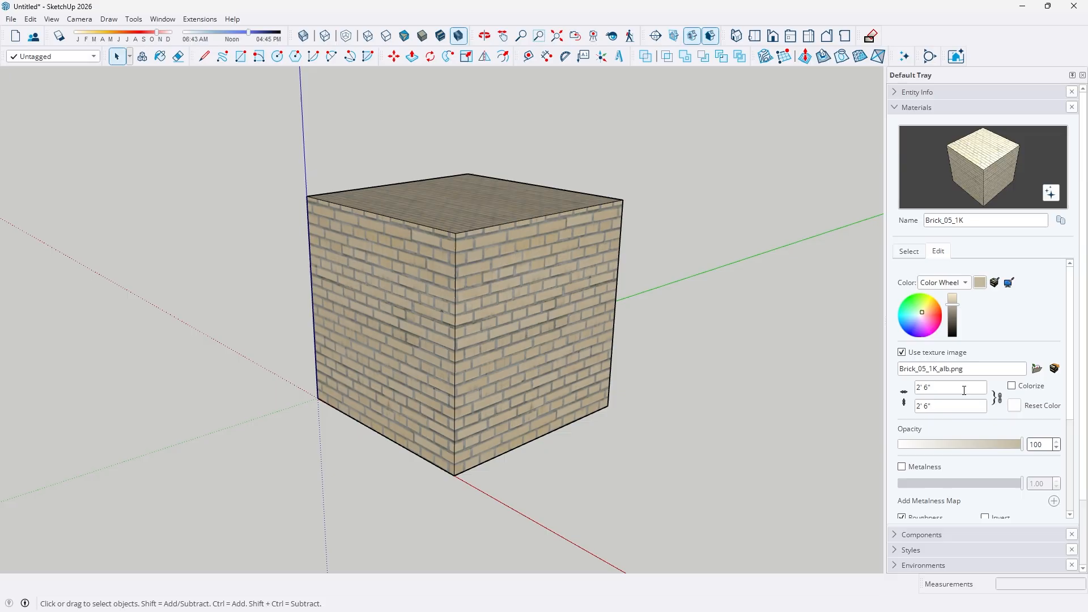